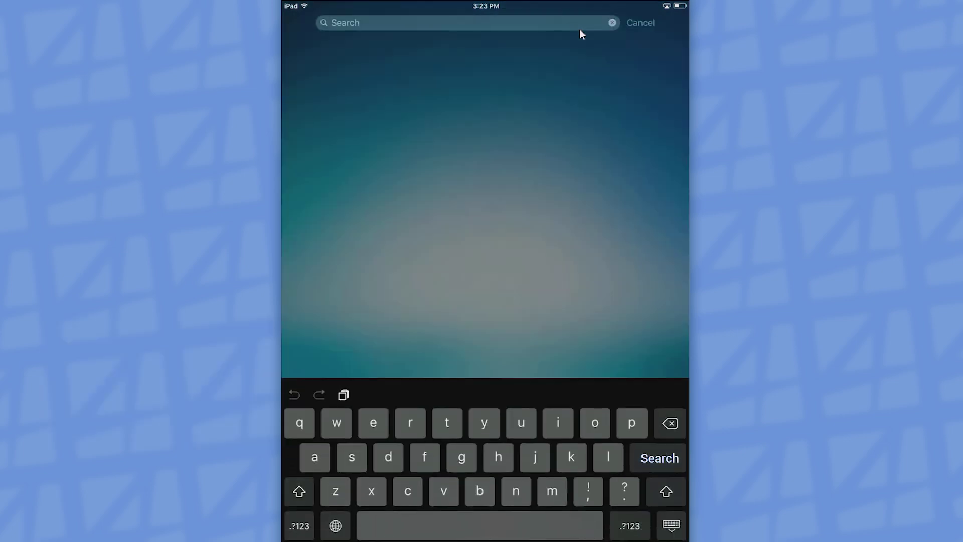
{"action": "type", "text": "sett"}
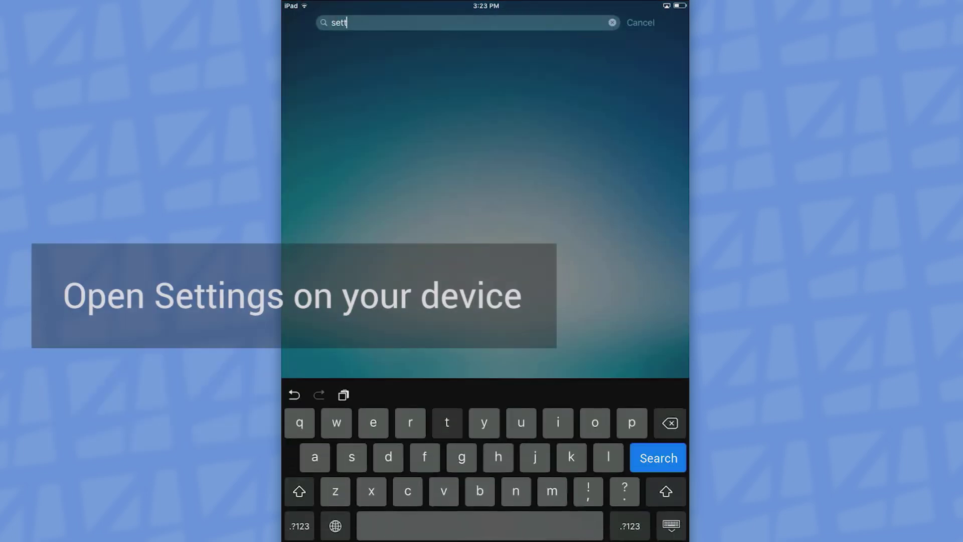
Launch Settings from the Spotlight results for "sett".
{"action": "key", "text": "Return"}
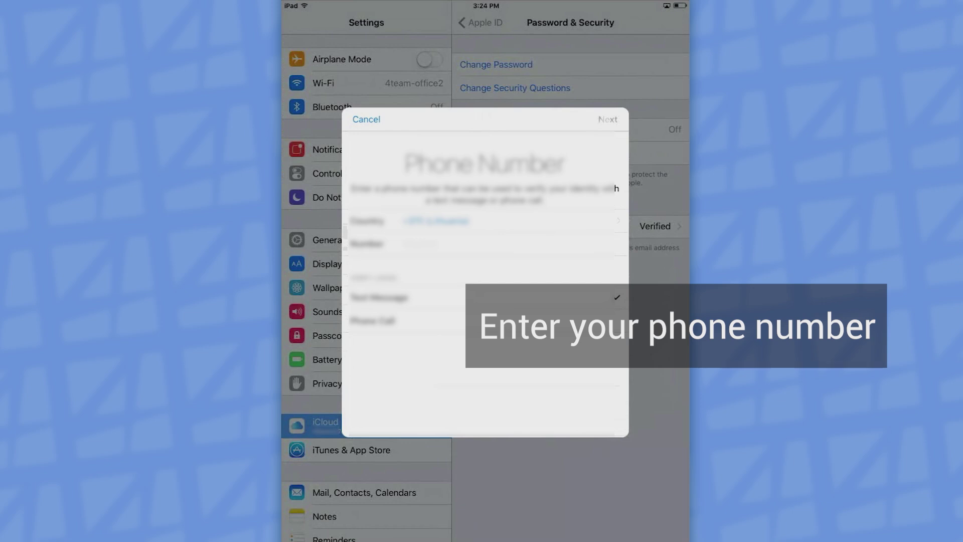
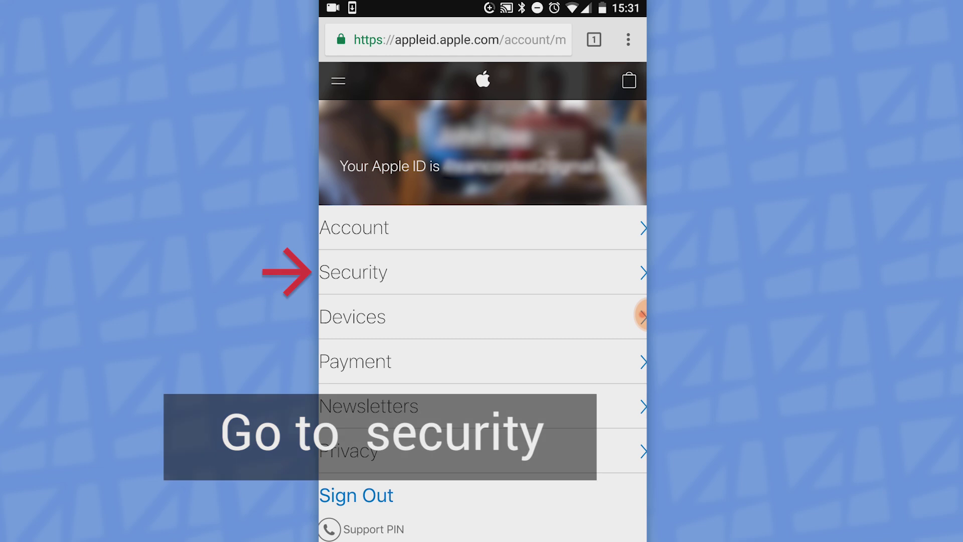
Open the account's Security settings and begin a new app-specific password.
{"action": "left_click", "coordinate": [481, 272]}
{"action": "scroll", "coordinate": [641, 315], "scroll_direction": "down", "scroll_amount": 2}
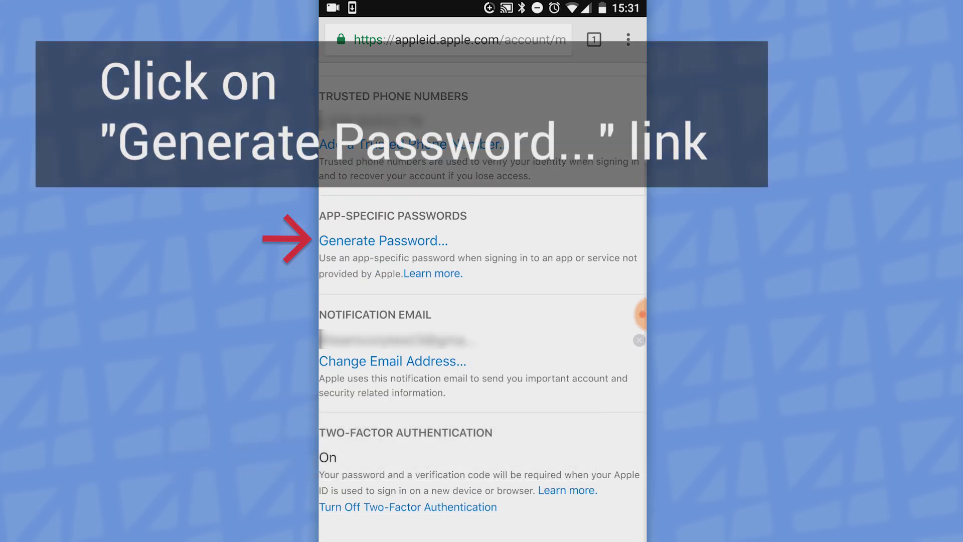
{"action": "left_click", "coordinate": [383, 240]}
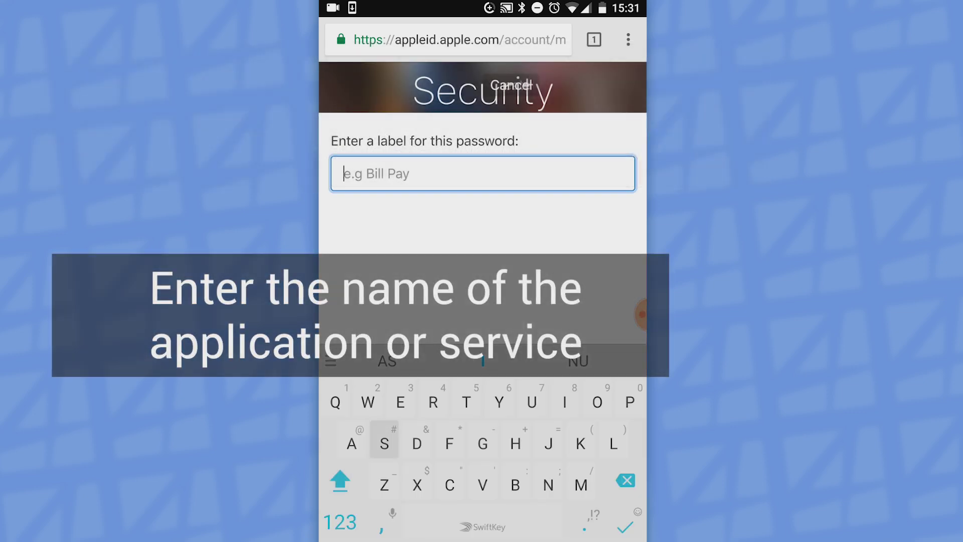
{"action": "type", "text": "Sy"}
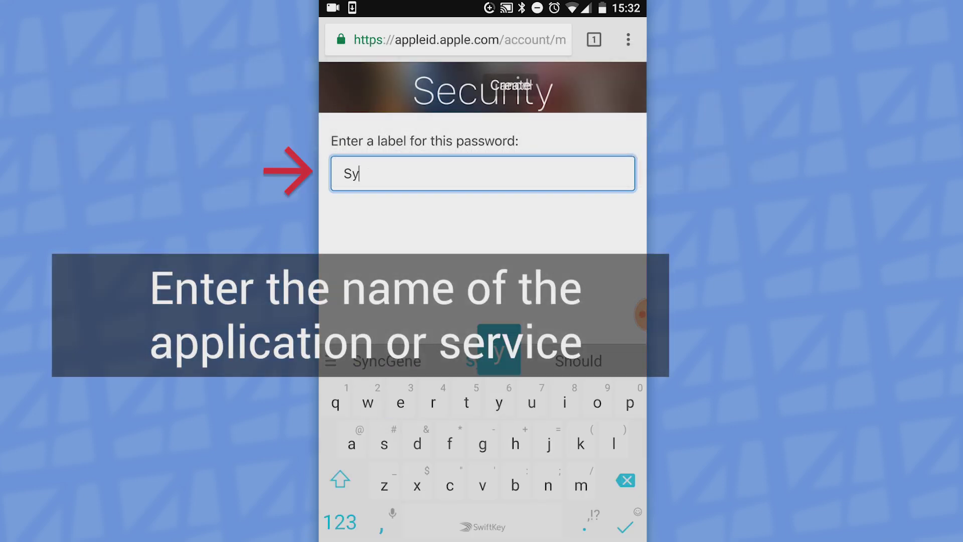
{"action": "type", "text": "ncG"}
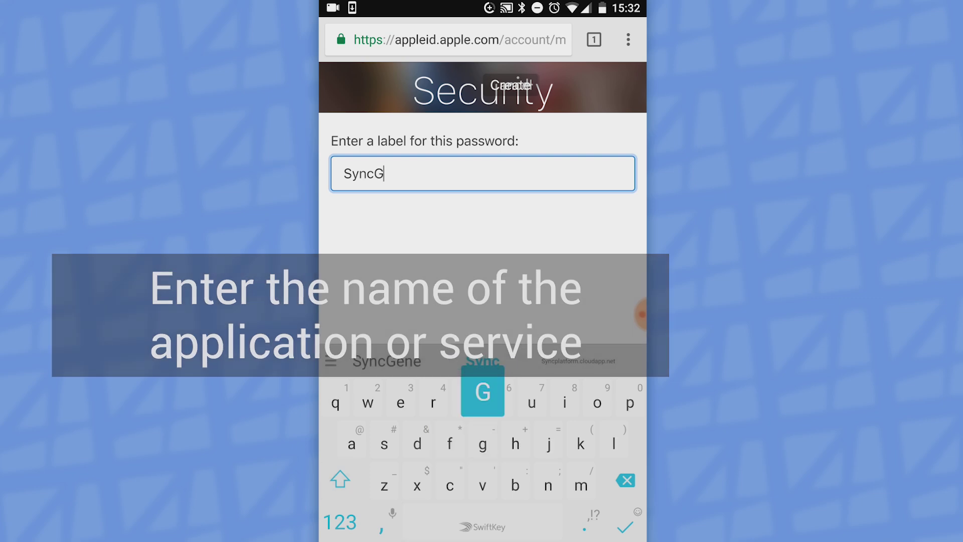
{"action": "type", "text": "ene"}
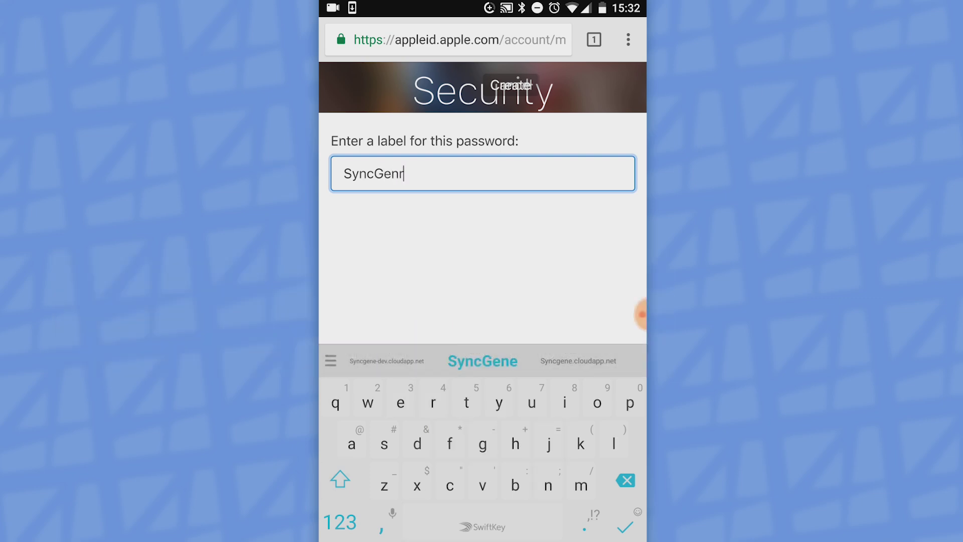
Submit the label SyncGene to create the app-specific password.
{"action": "key", "text": "Return"}
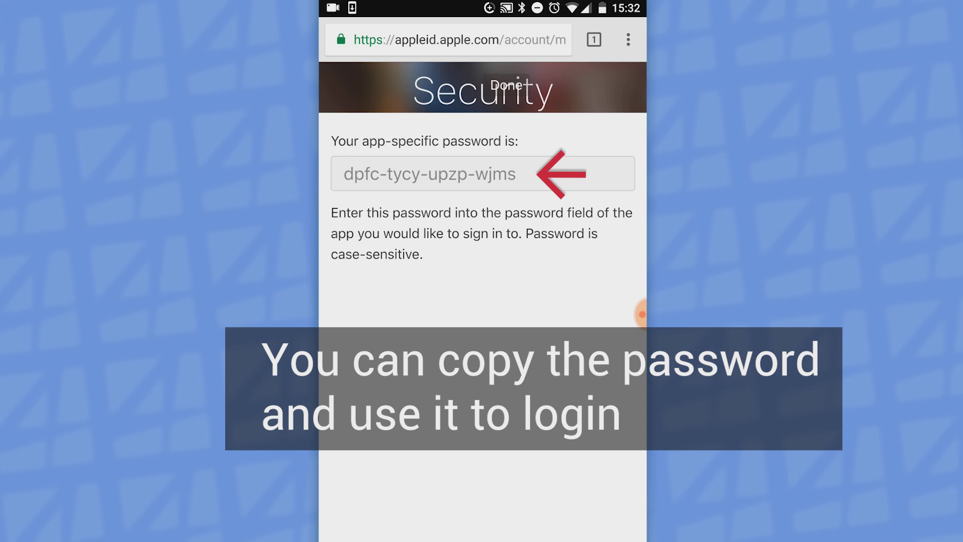
Select the whole generated app-specific password for copying.
{"action": "left_click", "coordinate": [497, 174]}
{"action": "left_click_drag", "start_coordinate": [482, 192], "coordinate": [335, 193]}
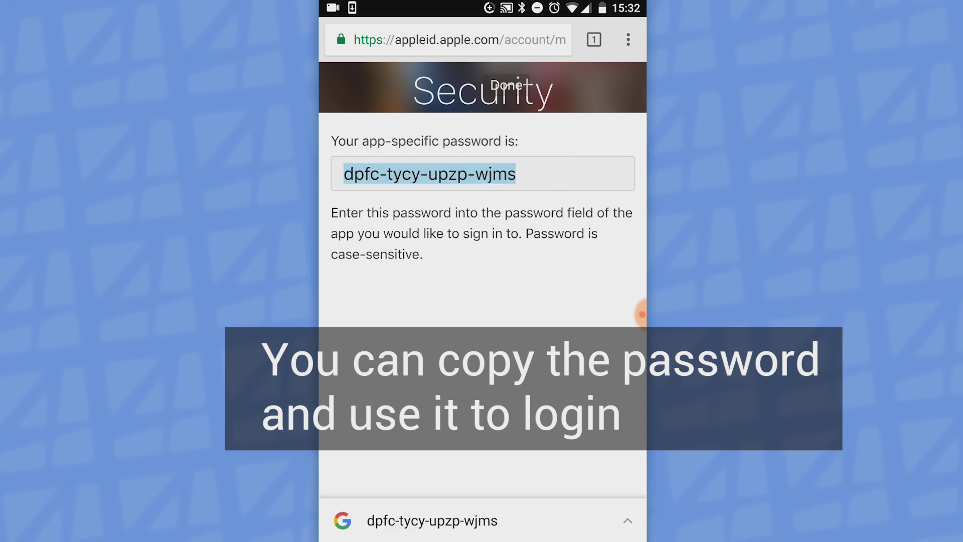